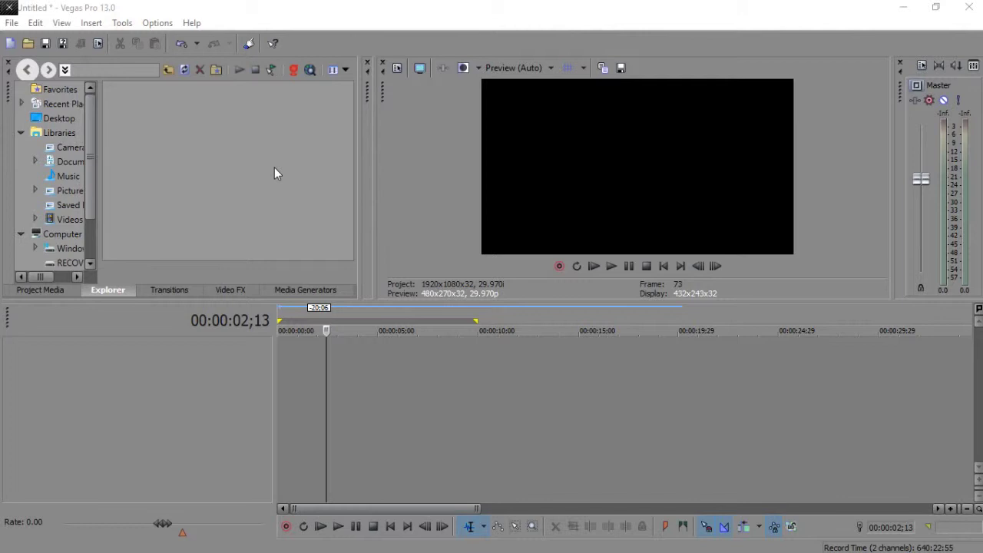
Add a (Legacy) Text Default Text event to the timeline reading FLIXTOONS
left_click(305, 290)
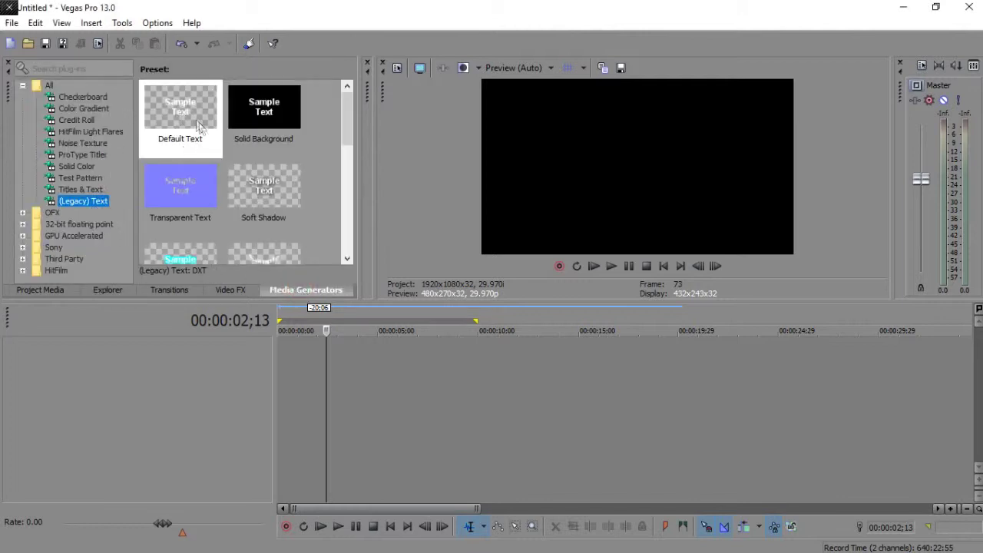
mouse_move(180, 115)
left_mouse_down()
mouse_move(314, 347)
mouse_move(290, 346)
left_mouse_up()
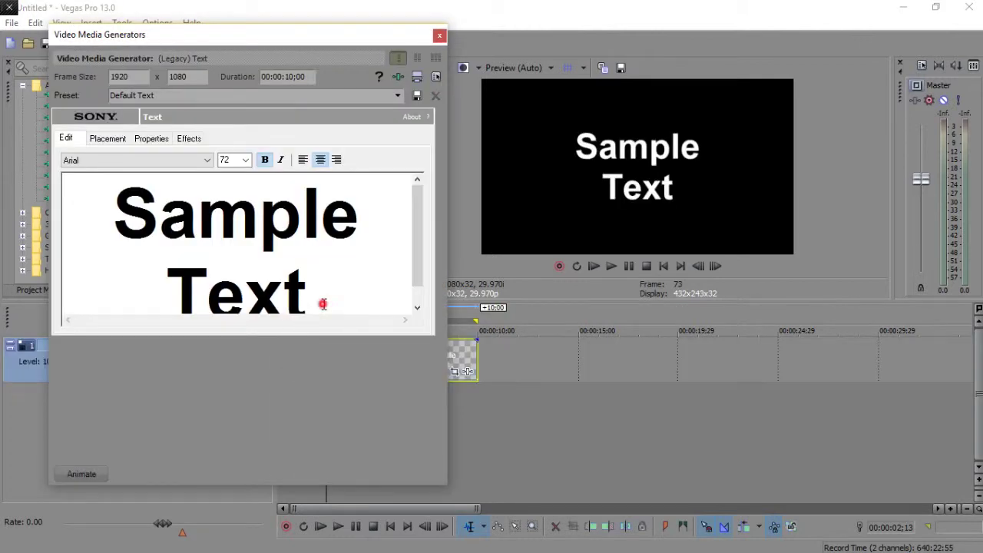
left_click_drag(325, 300, 115, 185)
type("G")
key("BackSpace")
type("FLIXTOONS")
Set the FLIXTOONS title text to the Mistral font
key("ctrl+a")
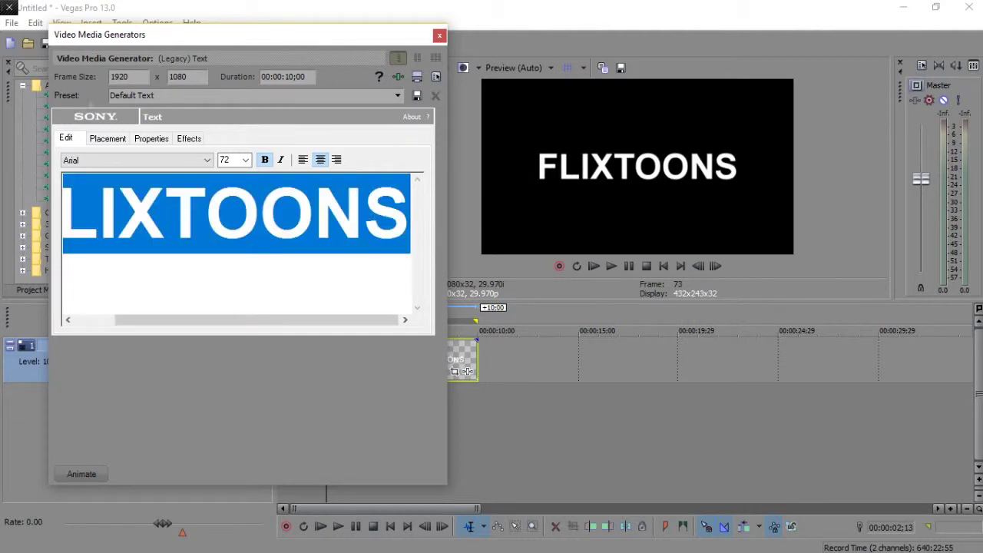
left_click(123, 159)
key("m")
key("i")
key("s")
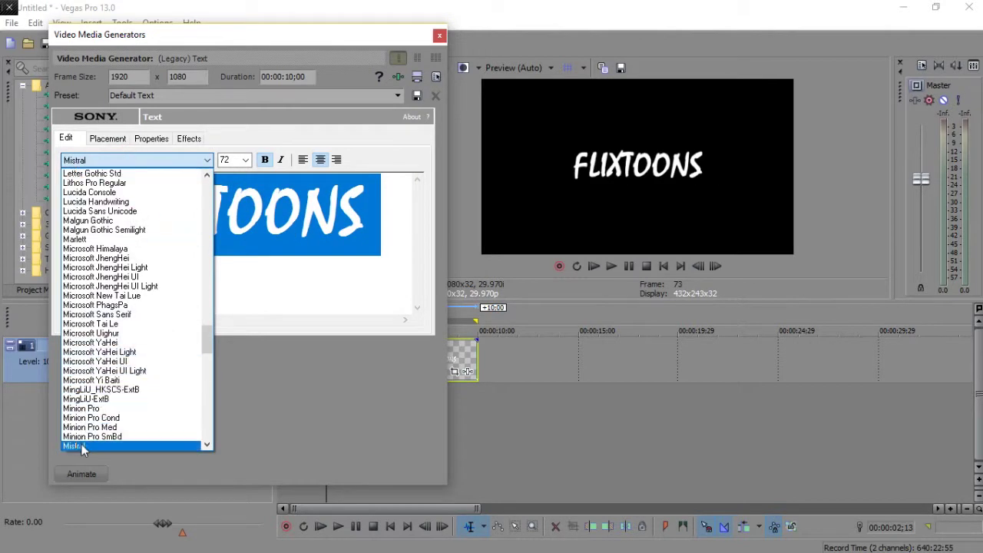
left_click(81, 444)
Give the title a dark magenta background colour
left_click(154, 140)
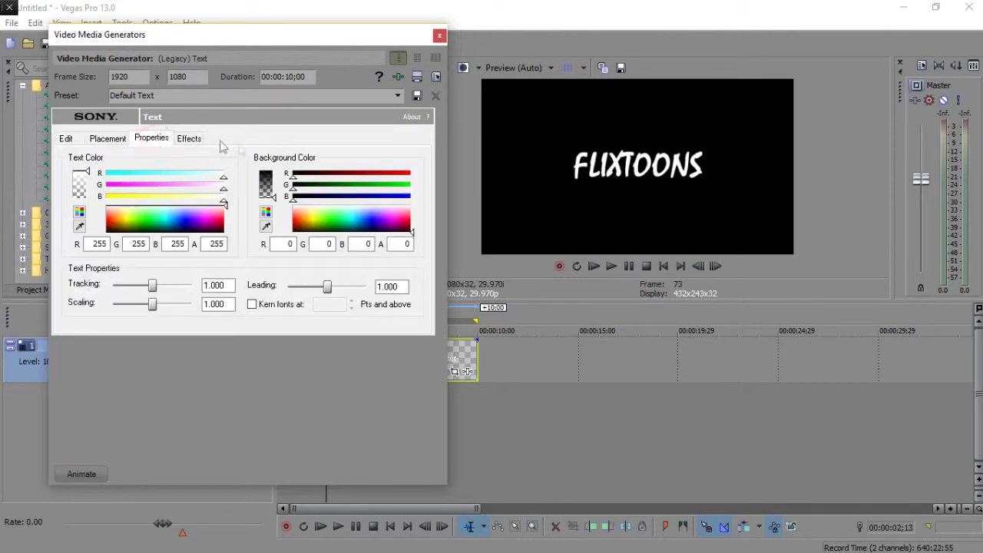
left_click_drag(400, 229, 404, 232)
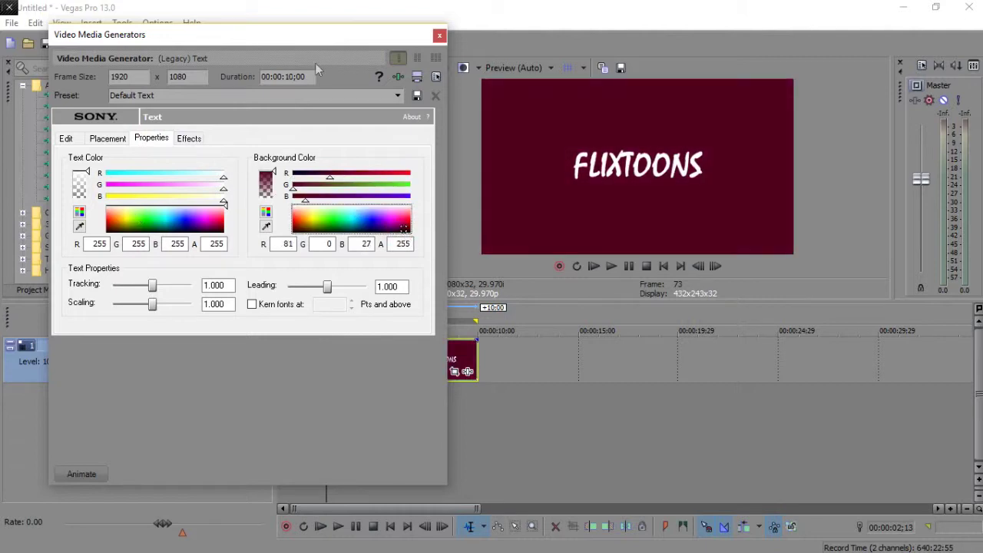
left_click(439, 34)
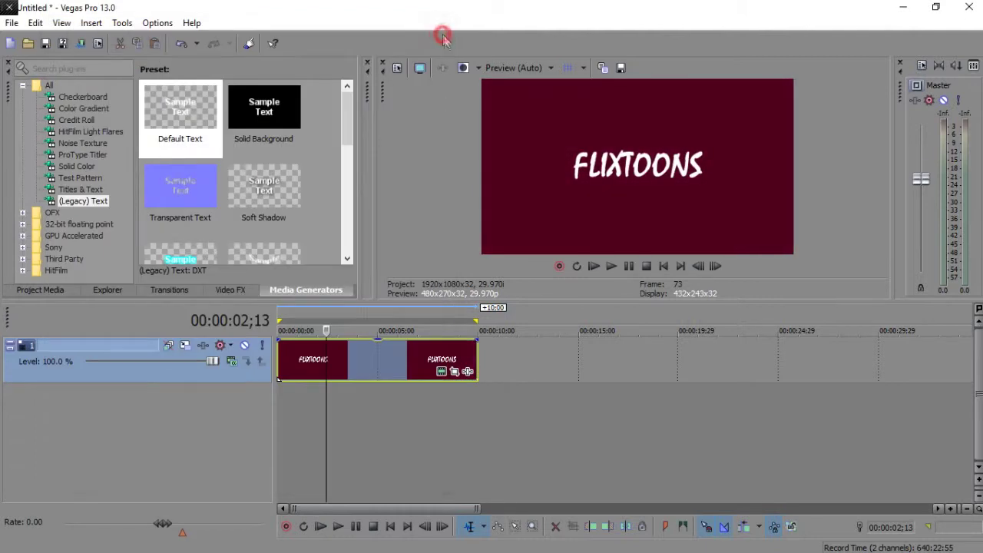
Copy the FLIXTOONS title events and paste a copy at the 12-second mark
right_click(408, 365)
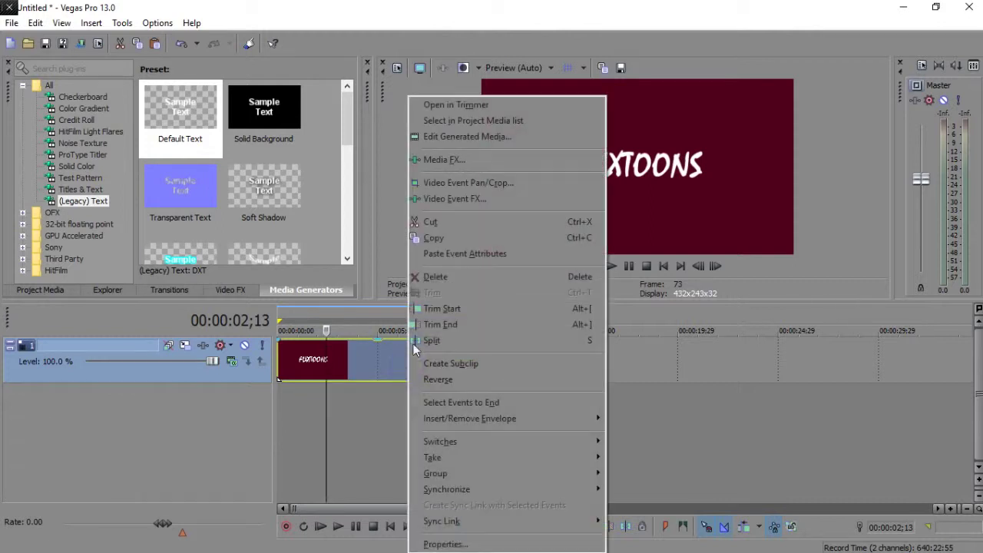
left_click(453, 235)
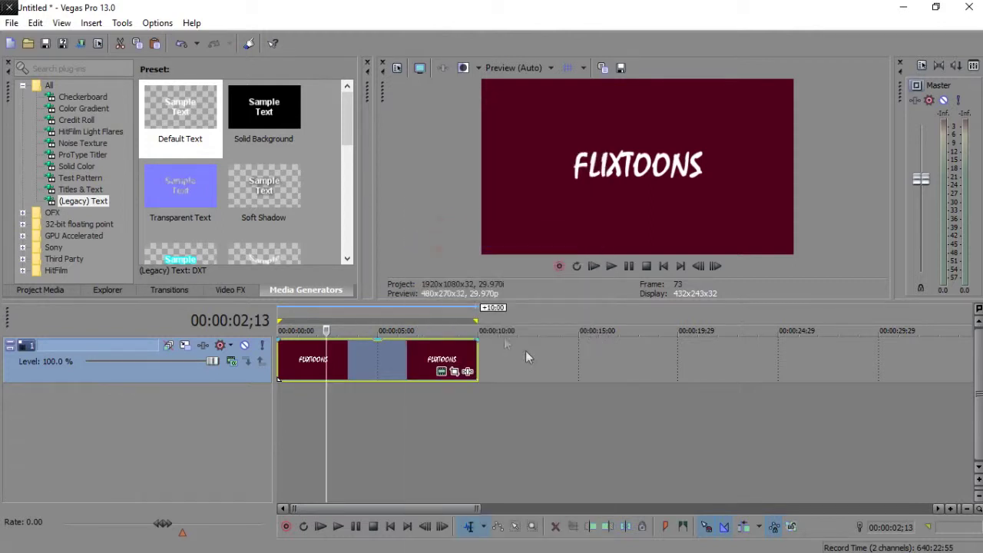
left_click(527, 359)
right_click(527, 359)
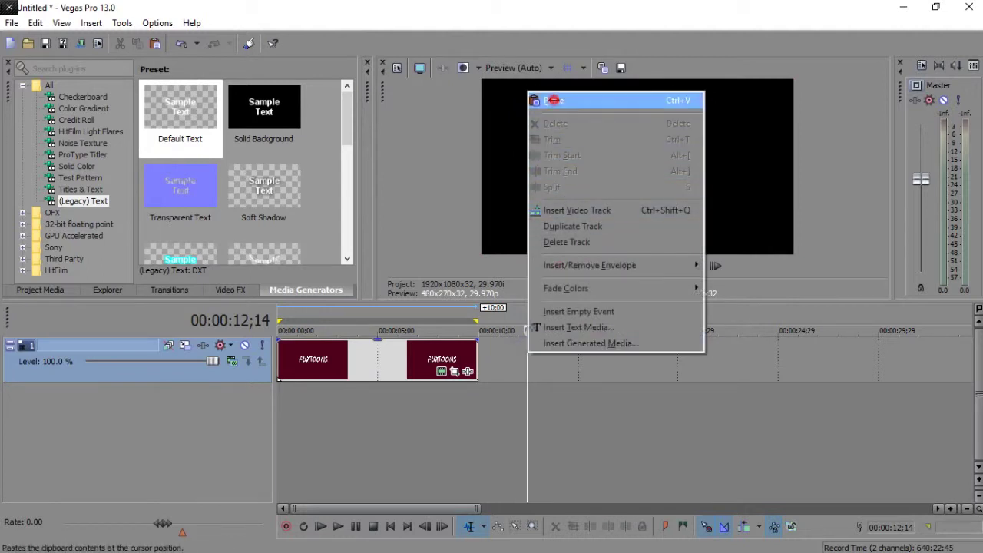
left_click(553, 100)
left_click(593, 253)
left_click(421, 357)
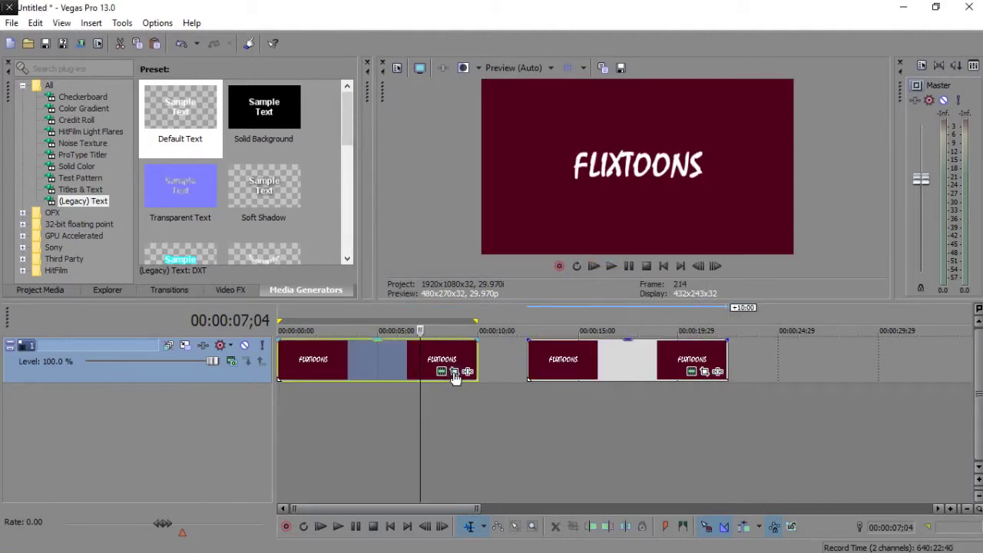
Use Pan/Crop to zoom tightly into the first title, widening back to full frame at 00;11
left_click(454, 372)
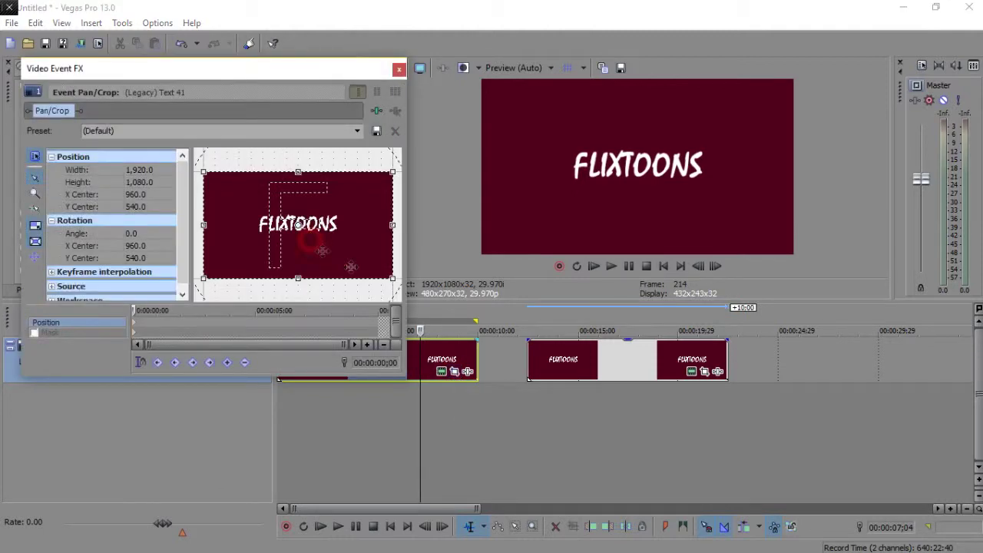
left_click_drag(392, 279, 323, 241)
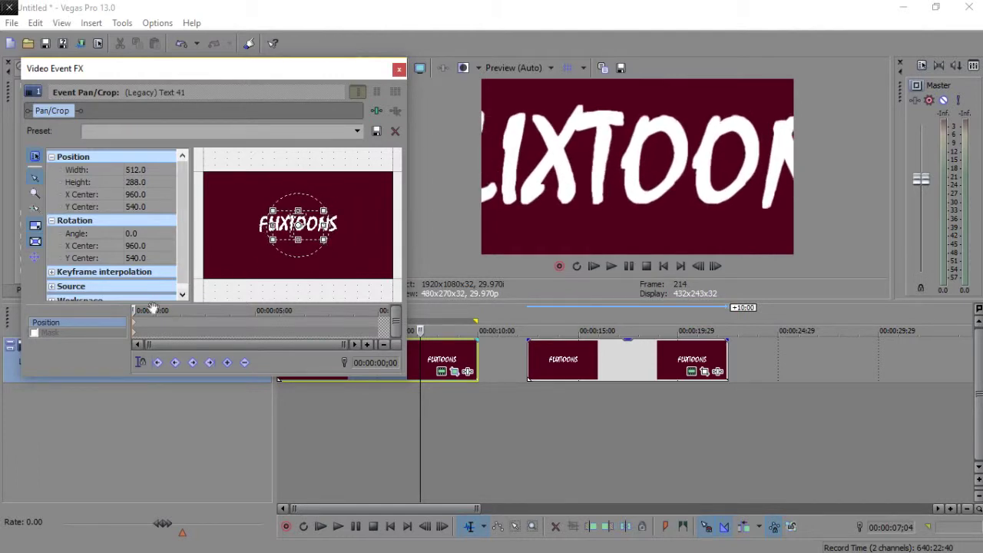
left_click(141, 321)
left_click_drag(324, 240, 394, 308)
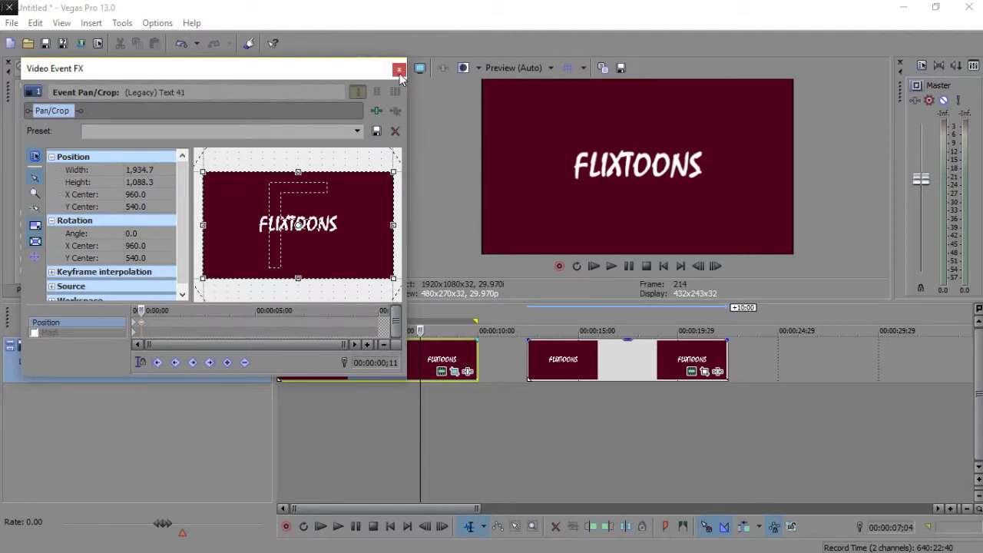
left_click(398, 71)
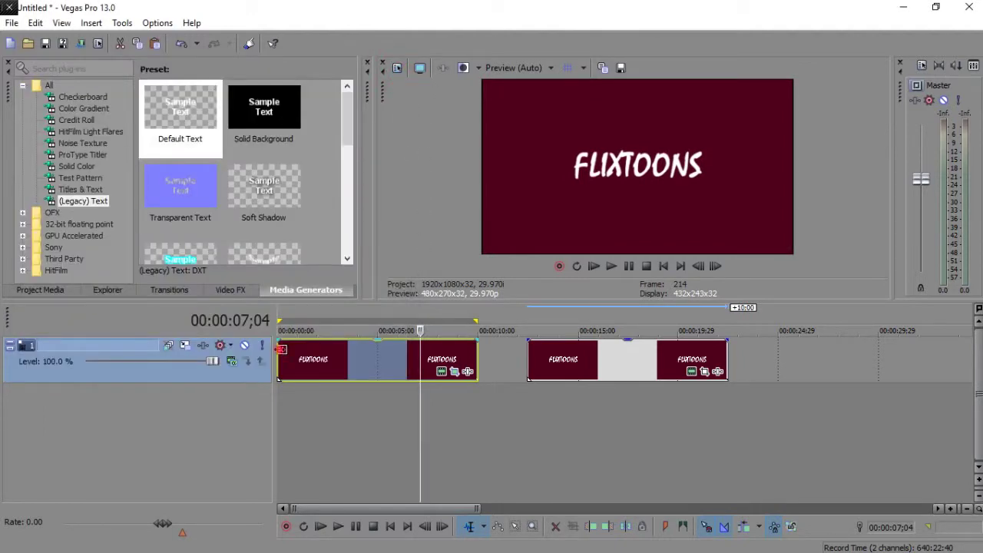
Preview the zoom from the start, then bring up the second title's text settings
key("Home")
left_click(610, 266)
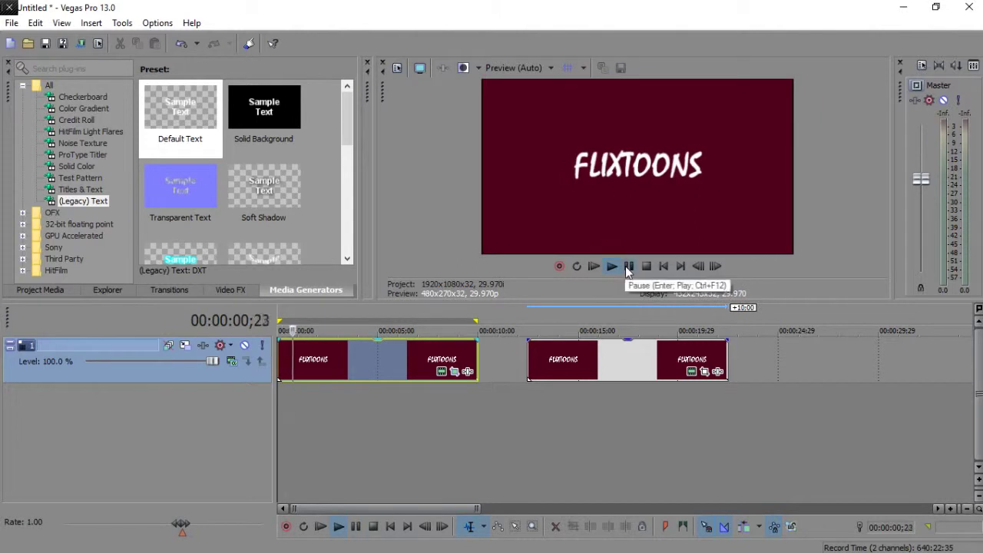
left_click(623, 351)
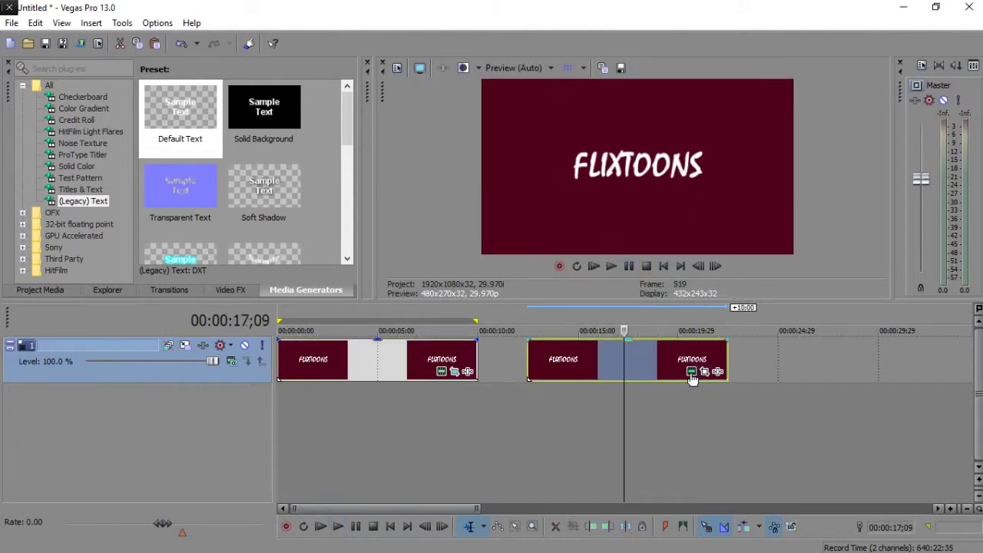
left_click(692, 372)
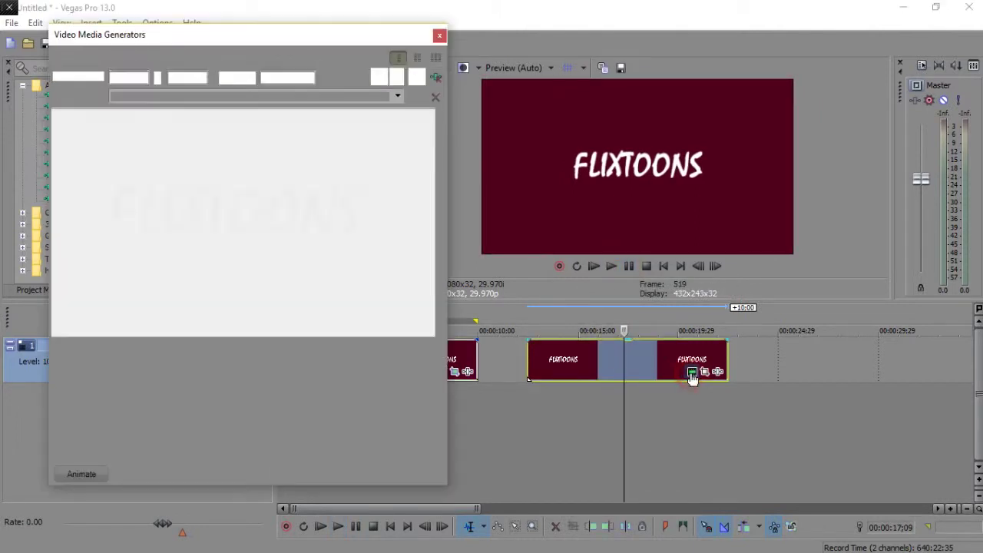
Set the second title's text colour to maroon: red 81, green 0, blue 27
left_click(150, 140)
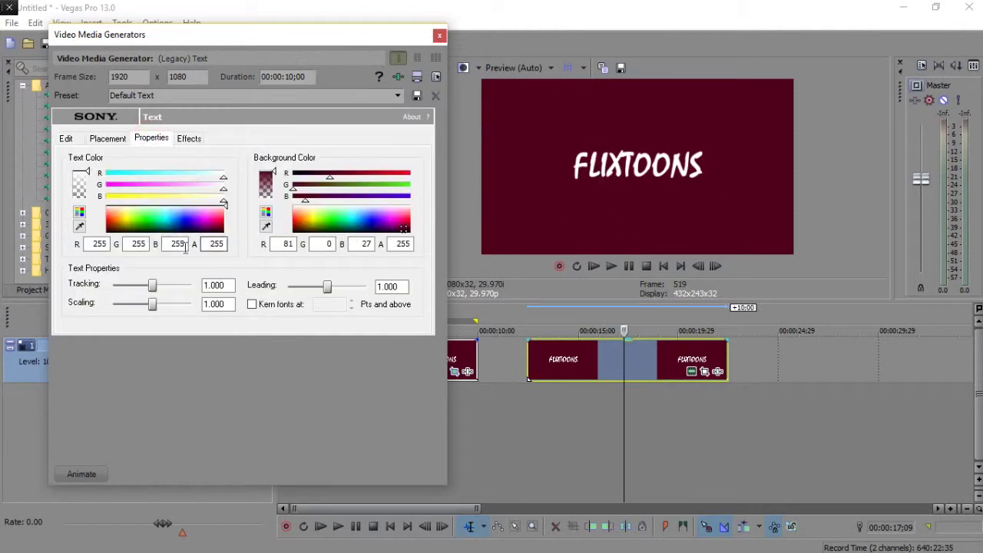
left_click(282, 244)
right_click(286, 244)
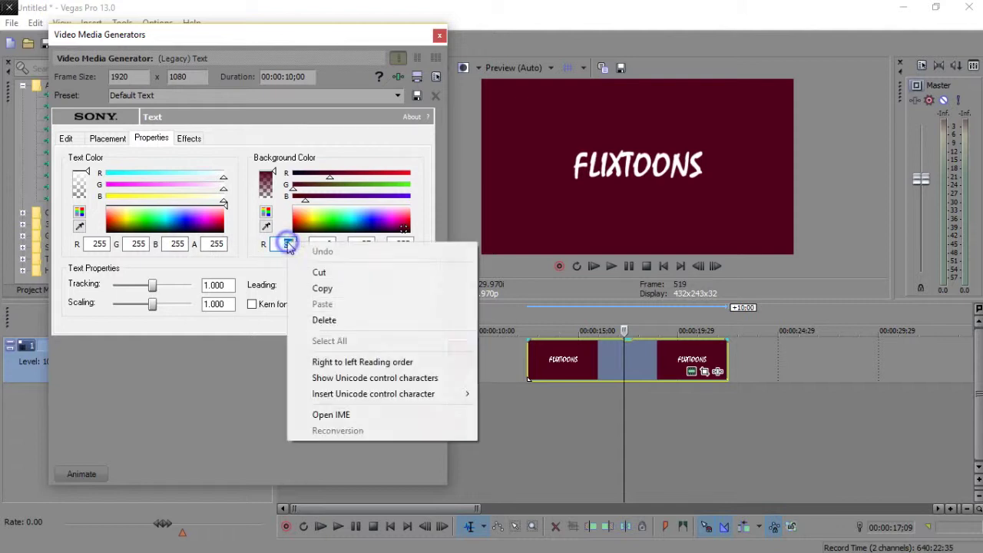
left_click(314, 278)
left_click(98, 243)
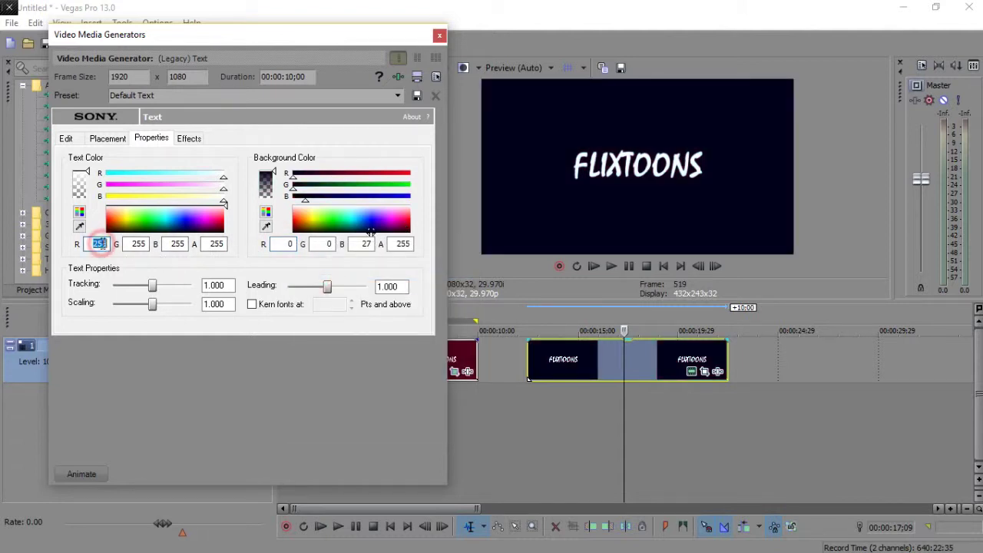
right_click(102, 245)
left_click(137, 305)
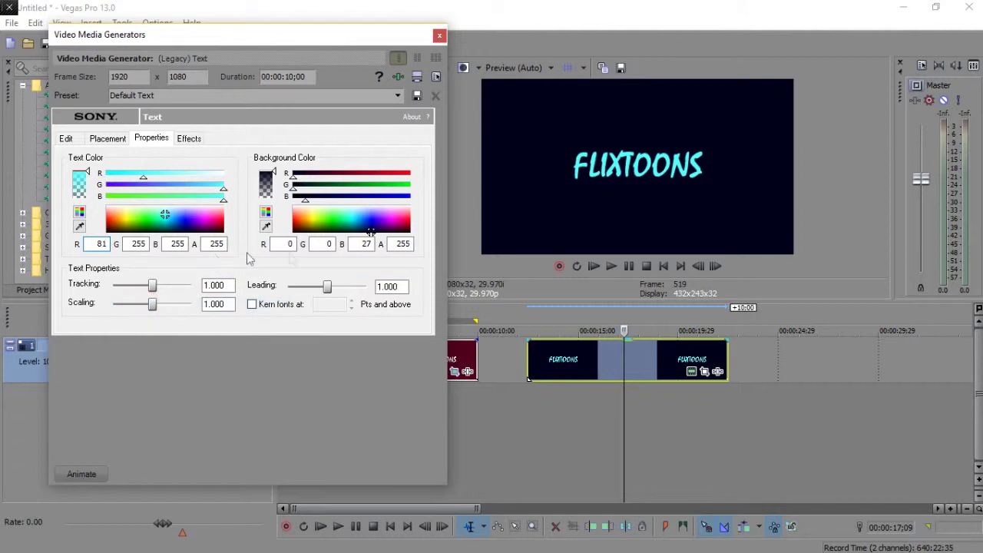
right_click(367, 244)
left_click(377, 271)
left_click(172, 244)
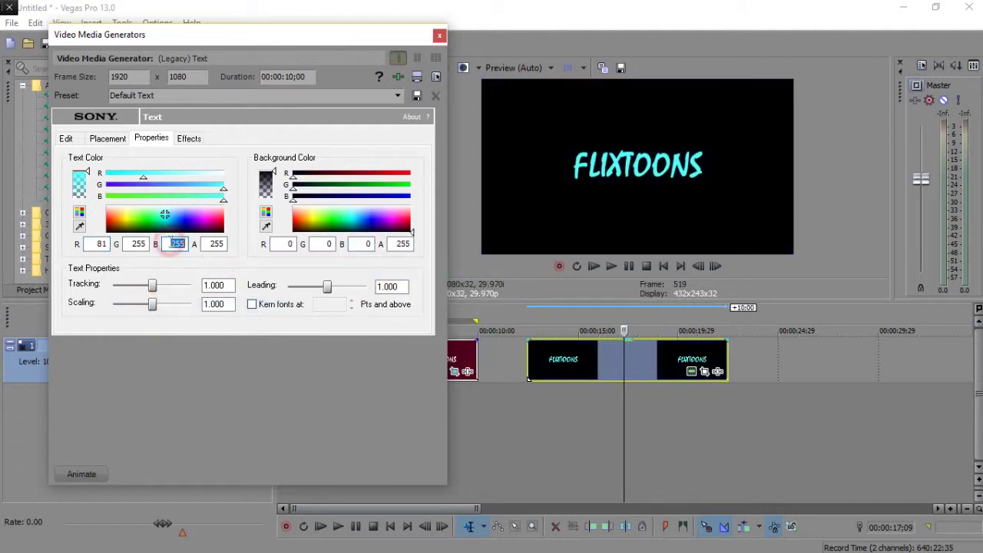
right_click(174, 244)
left_click(208, 304)
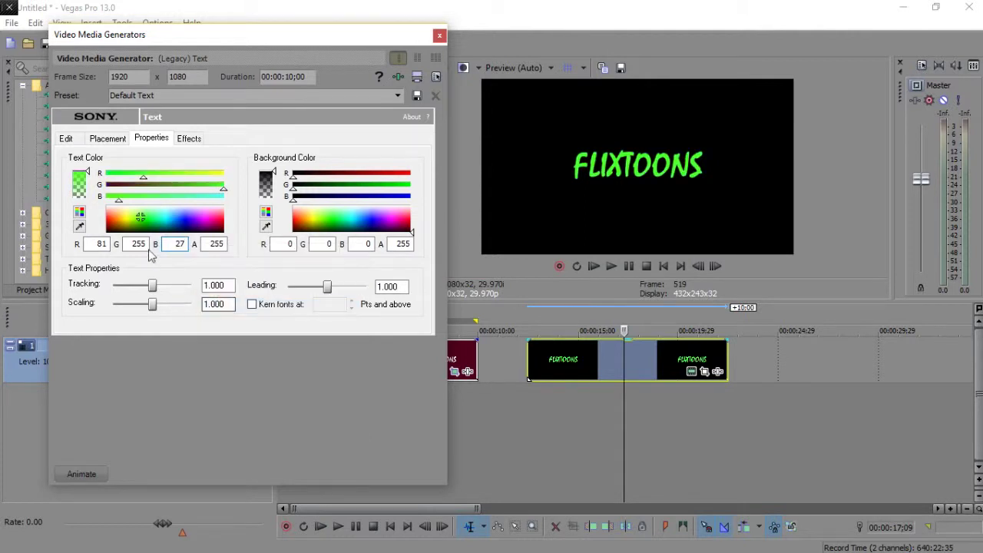
left_click(137, 243)
type("0")
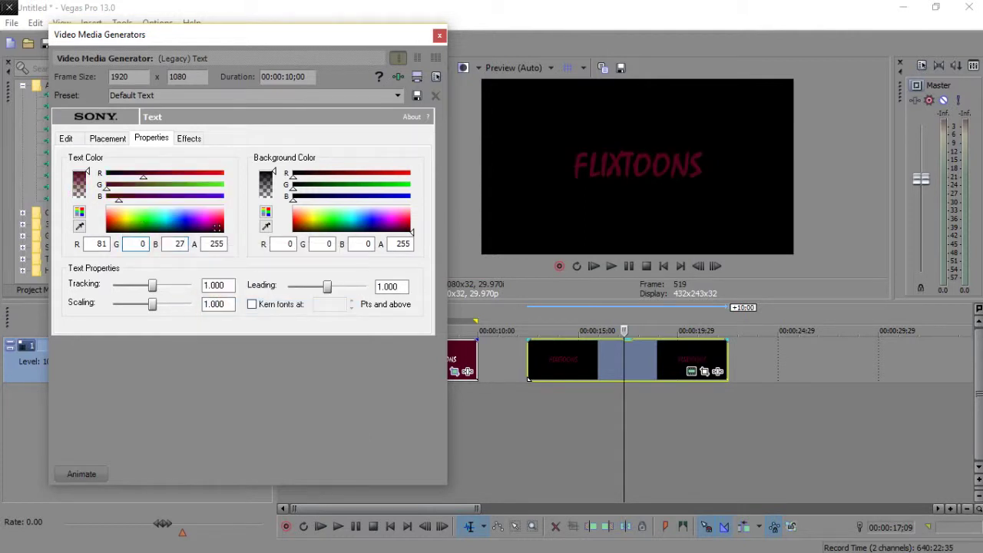
Make the second title's background white
left_click(266, 225)
left_click(280, 240)
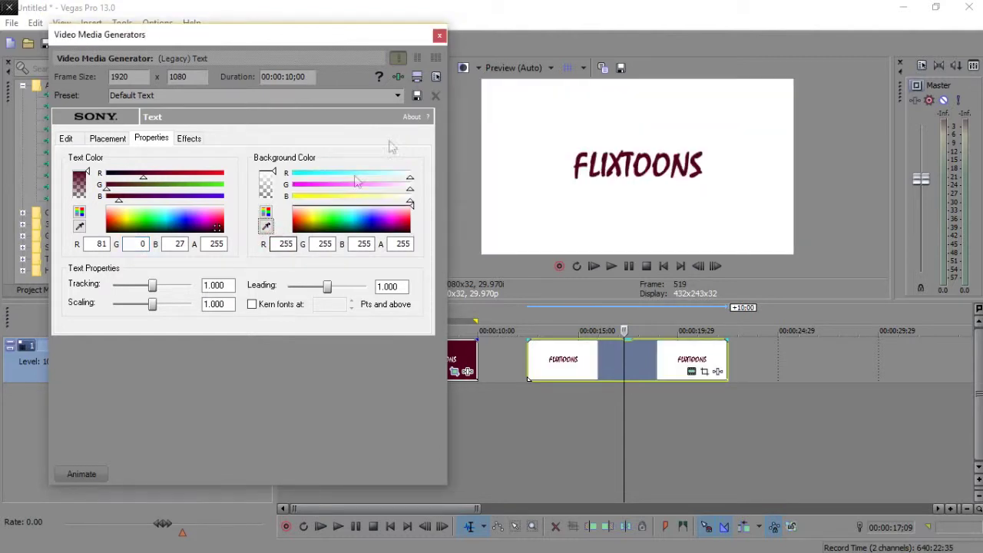
left_click(439, 37)
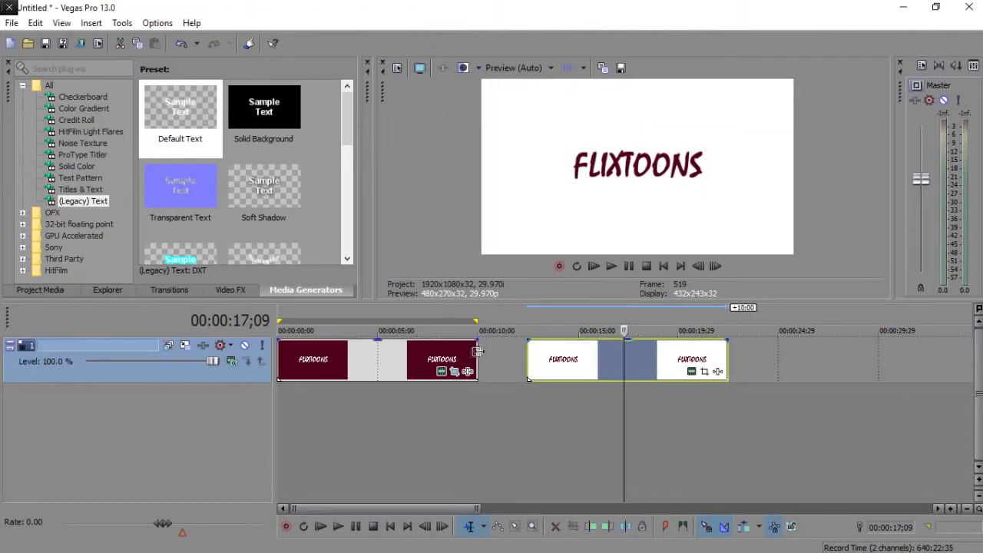
Select the first title events and park the playback cursor at the titles' start
left_click(391, 360)
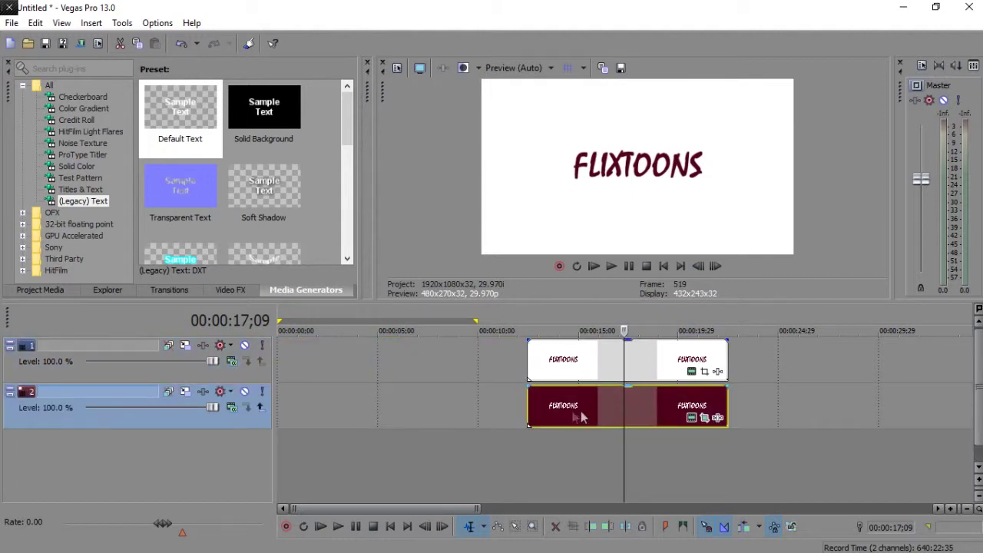
left_click(566, 407)
left_click(537, 407)
left_click(529, 405)
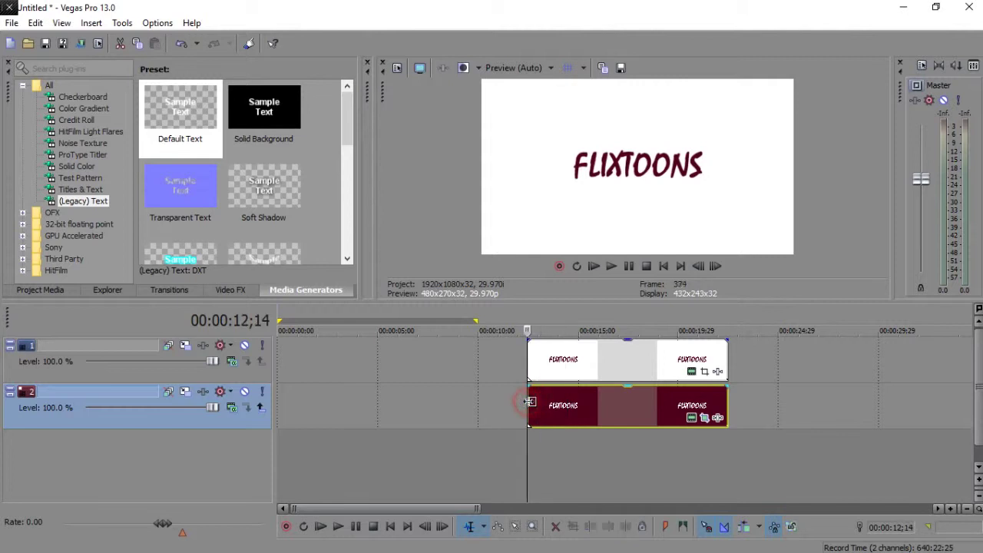
Enable the Pan/Crop mask on the top title and add a mask keyframe at 02;11
left_click(706, 372)
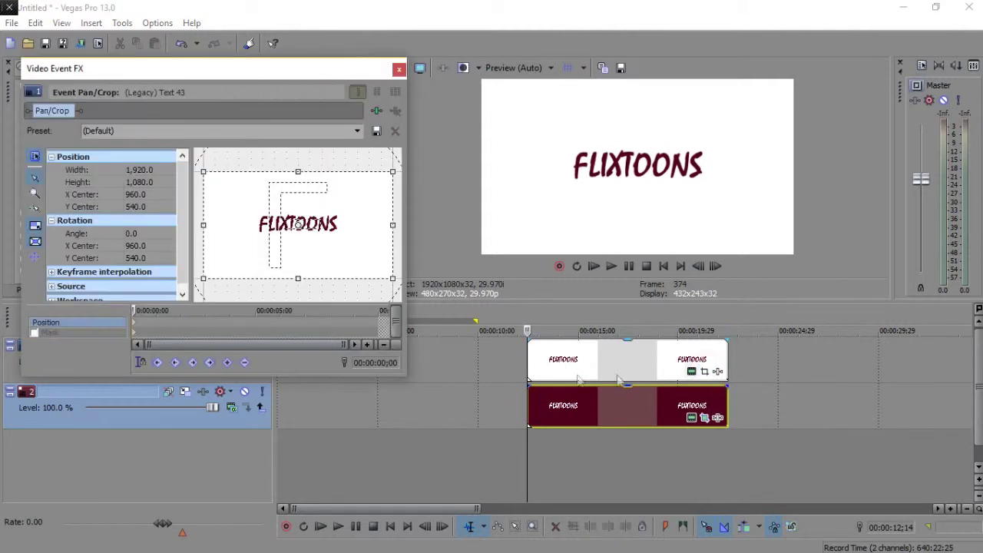
left_click(182, 329)
left_click(191, 329)
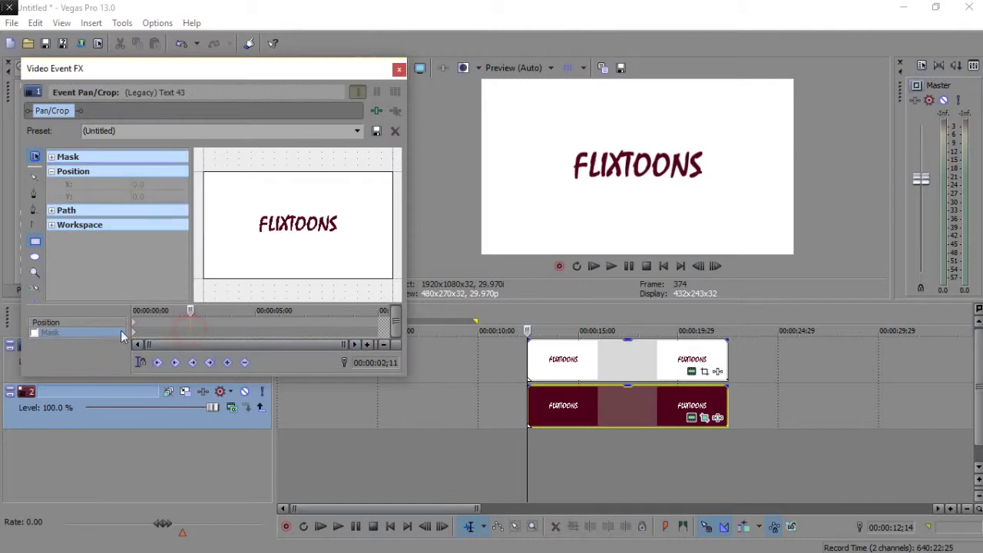
left_click(34, 333)
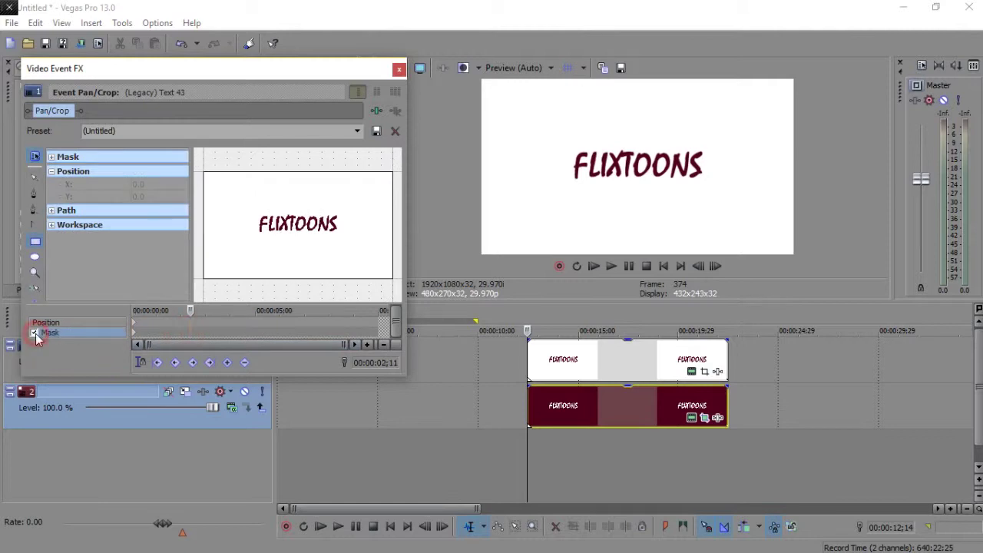
left_click(226, 362)
left_click(218, 338)
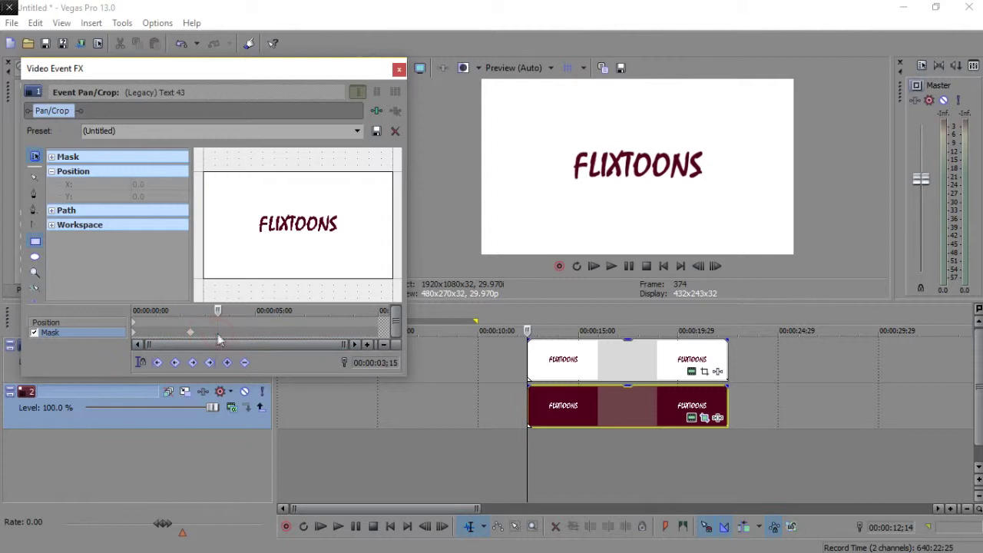
left_click(227, 363)
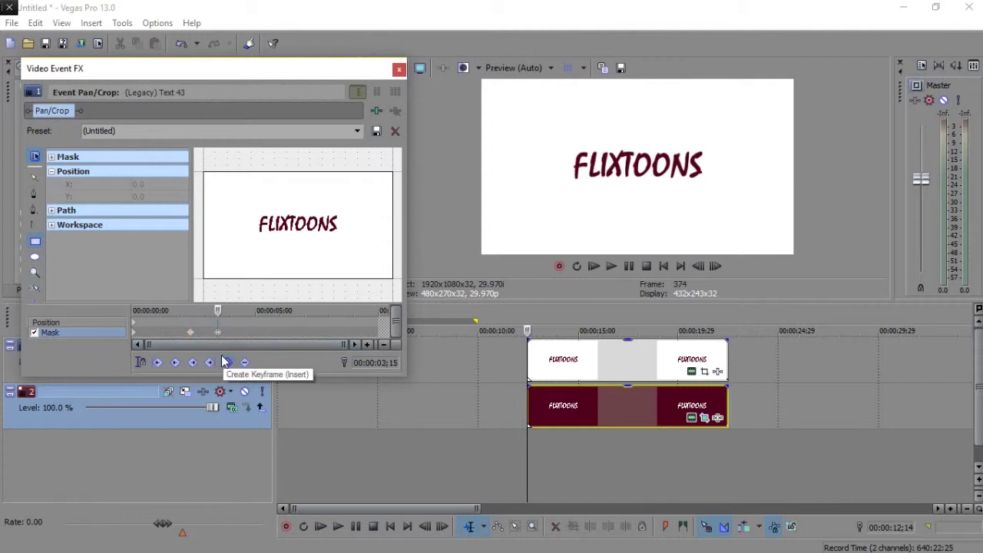
key("ctrl+z")
left_click(191, 332)
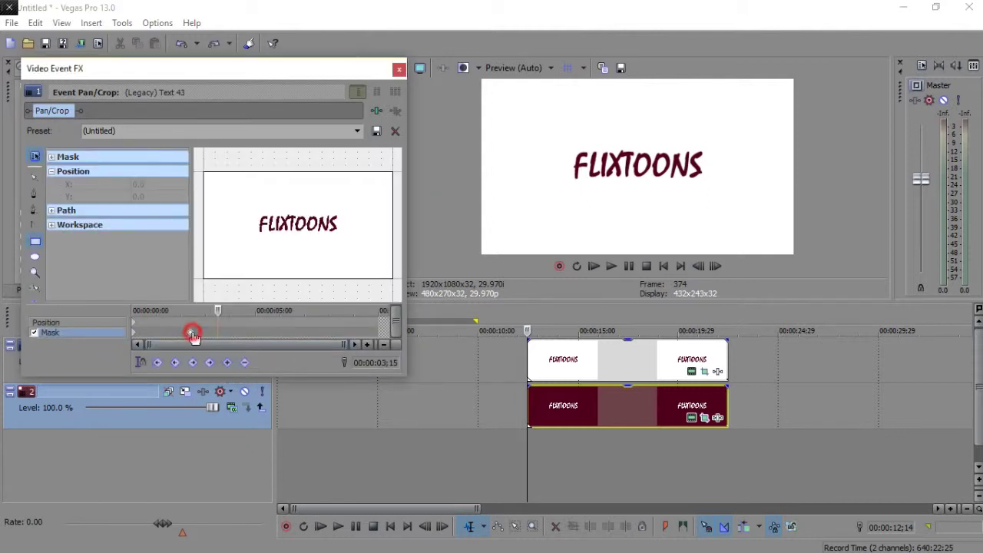
Draw an elliptical mask just off the frame's left edge and delete the start keyframe
scroll(261, 235, "down", 2)
scroll(201, 203, "down", 1)
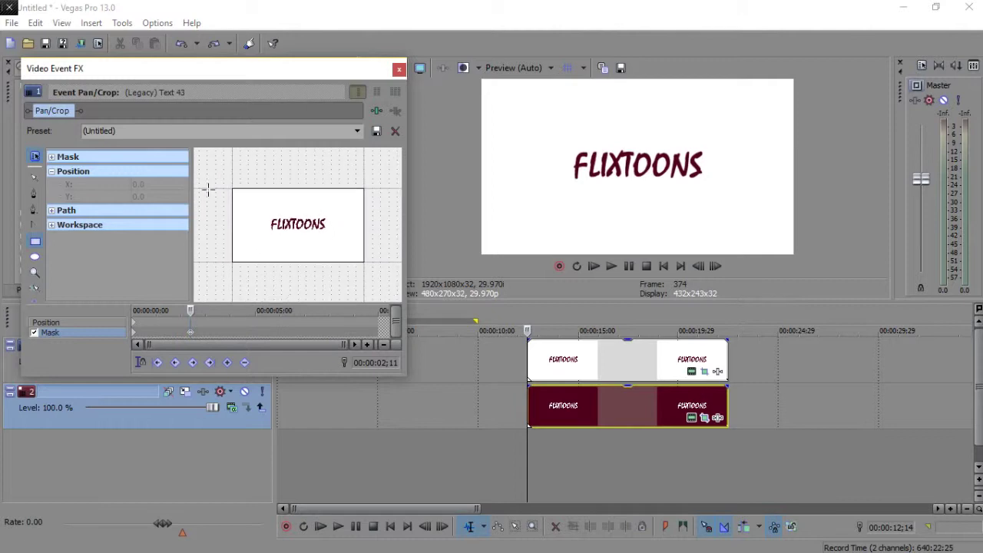
left_click_drag(211, 180, 225, 272)
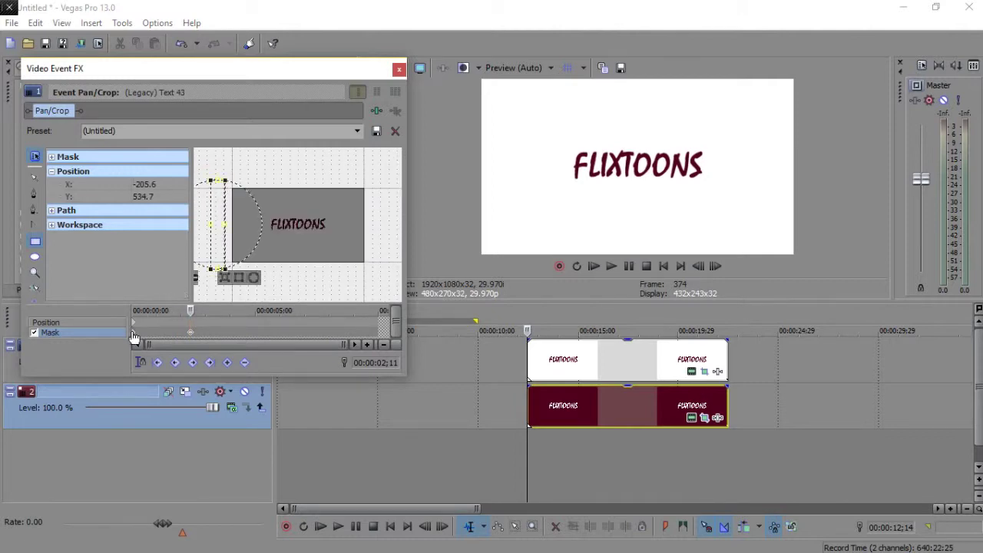
left_click(133, 332)
right_click(134, 332)
left_click(166, 396)
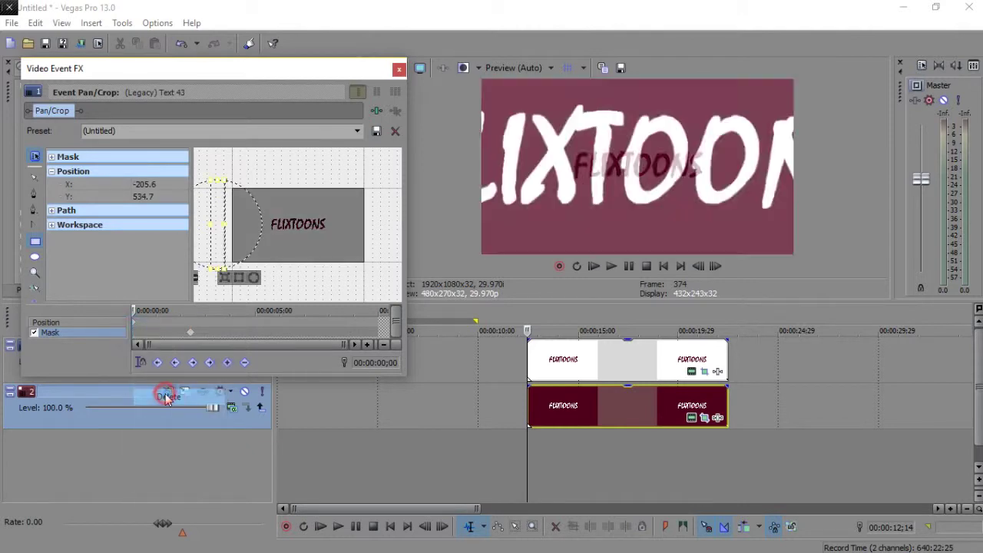
At 03;01, enlarge the ellipse to cover the whole frame, then preview playback
left_click(193, 335)
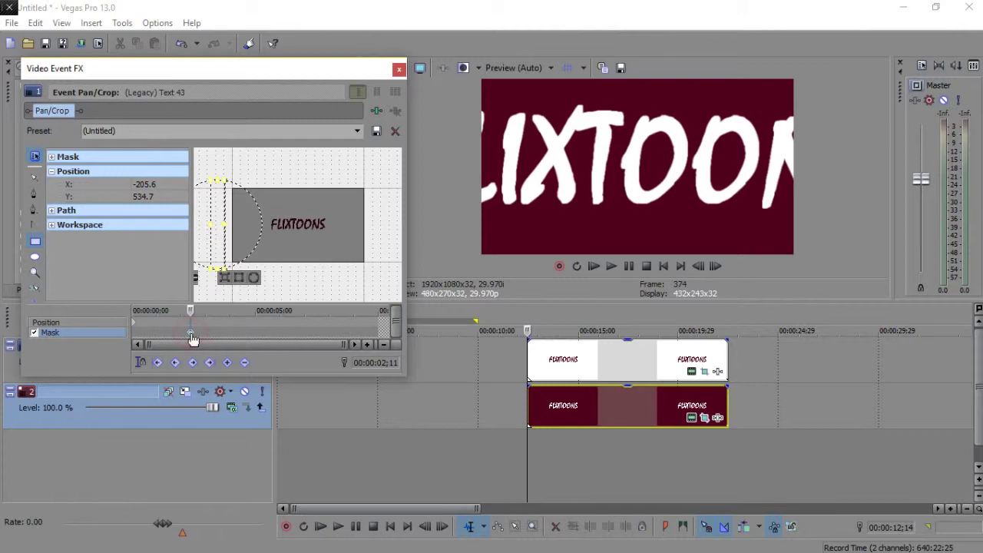
left_click(205, 333)
left_click(228, 224)
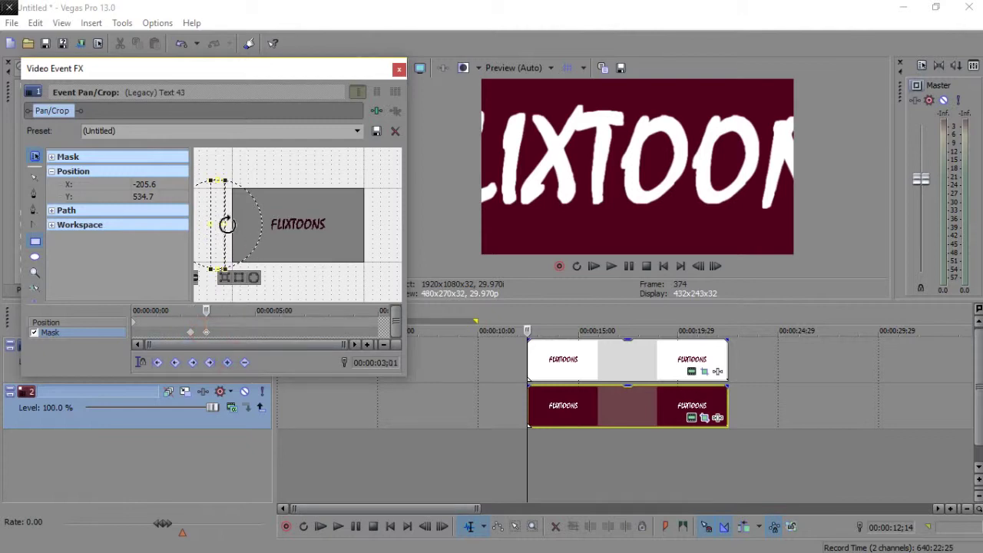
left_click_drag(221, 226, 381, 235)
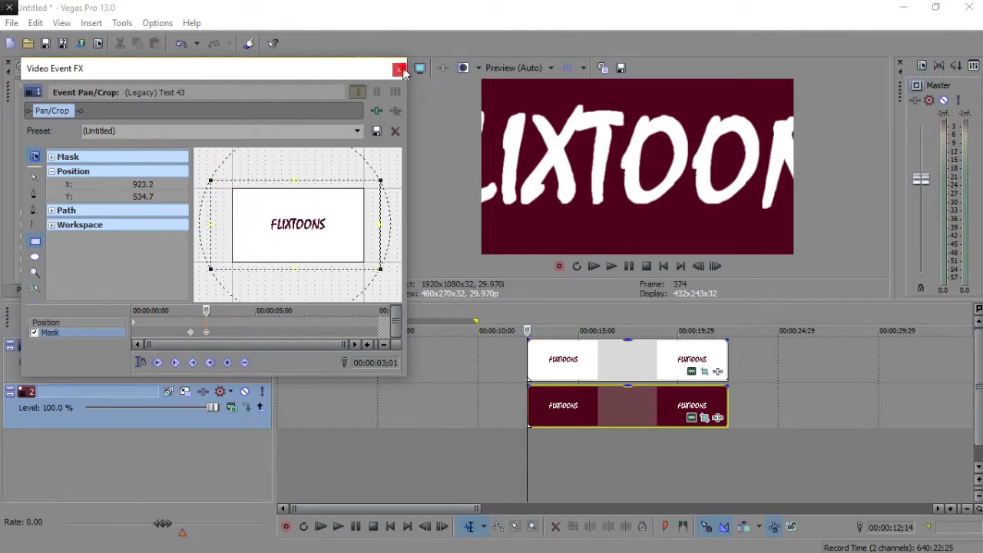
left_click(398, 70)
left_click(612, 266)
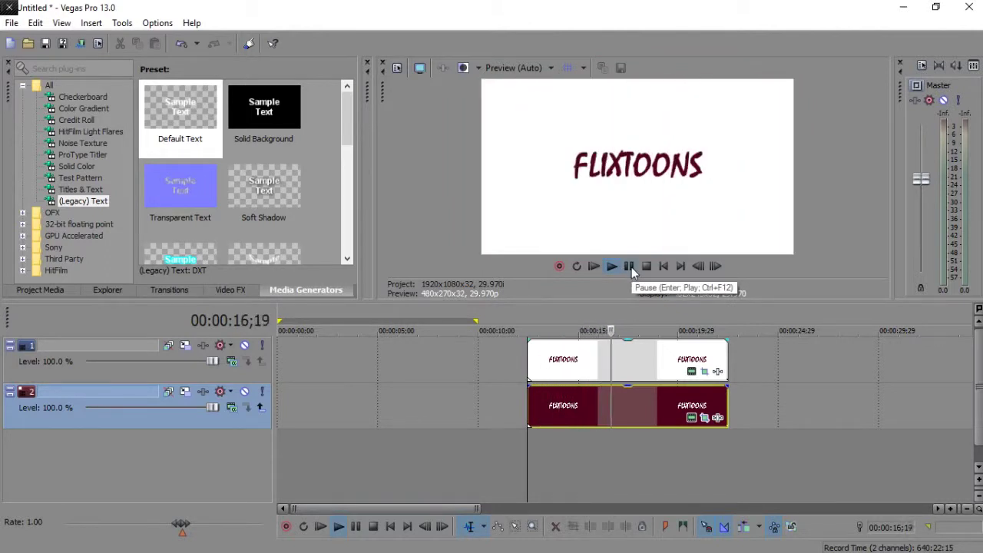
left_click(629, 267)
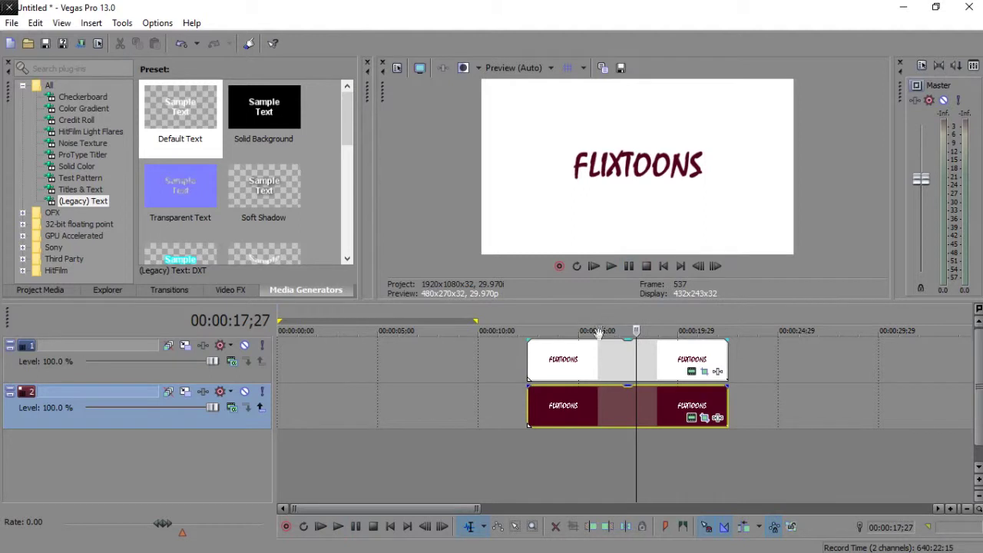
left_click(542, 373)
left_click(532, 371)
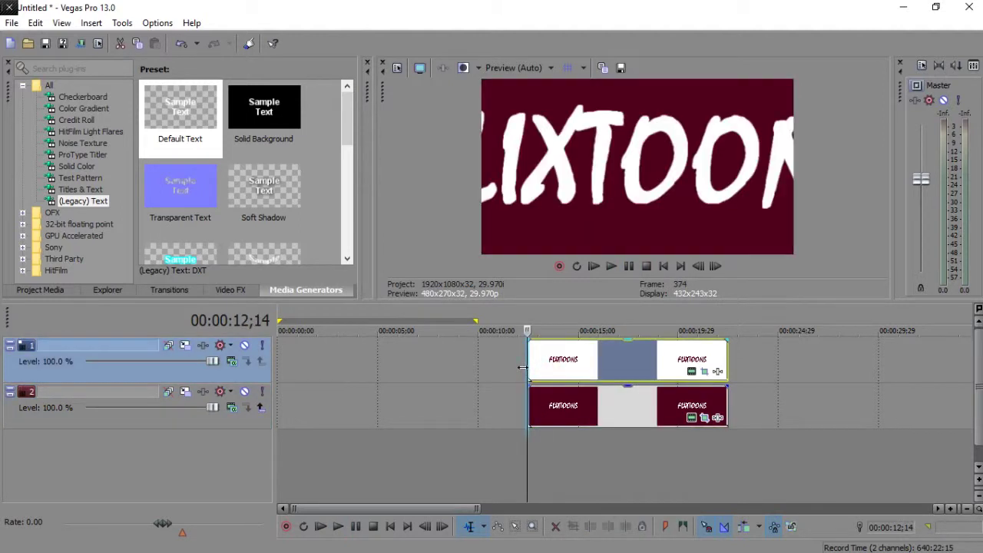
left_click(612, 266)
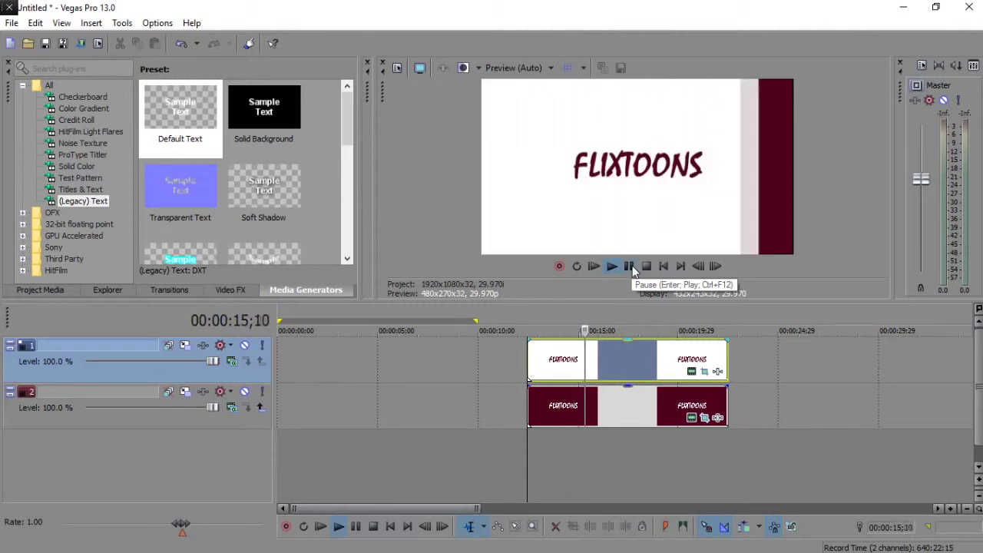
left_click(629, 267)
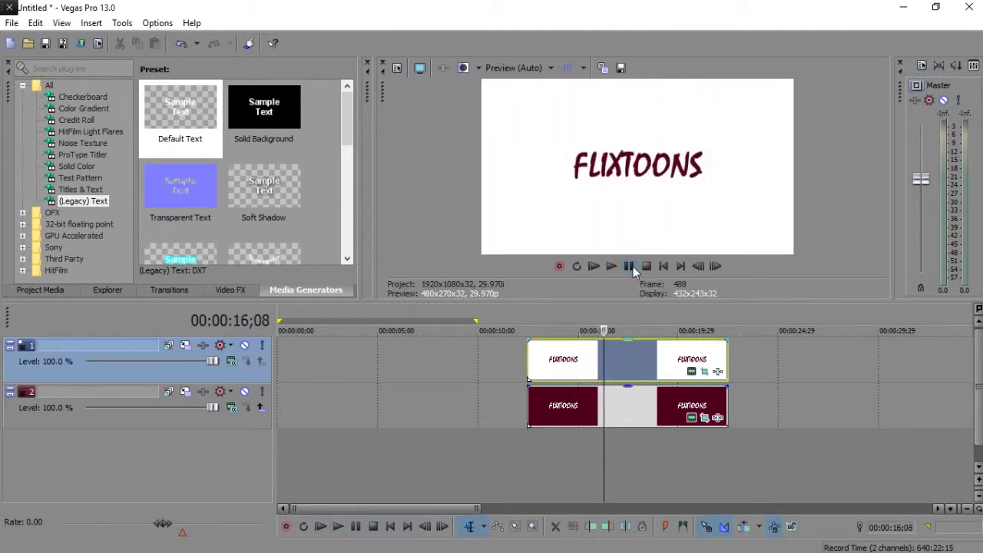
left_click(599, 352)
left_click_drag(599, 352, 579, 352)
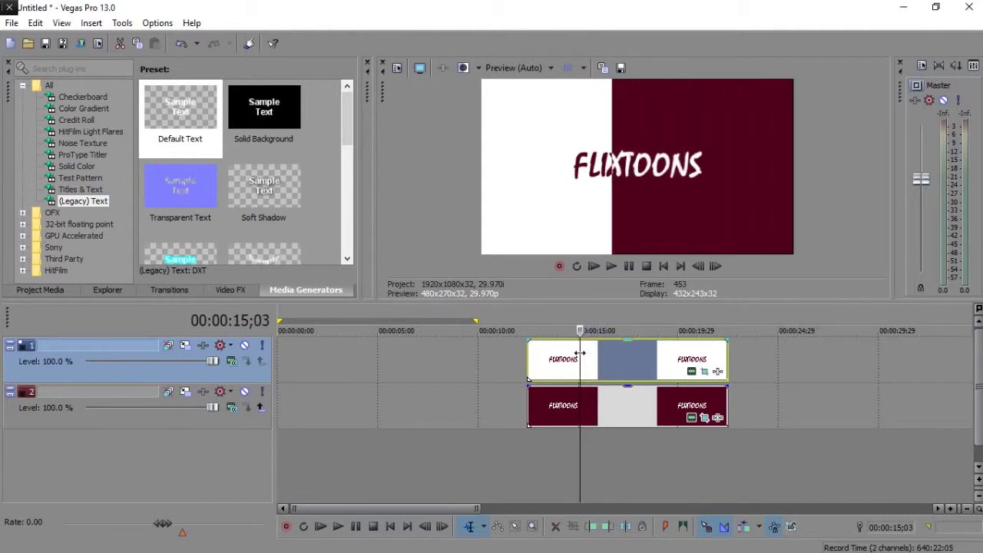
left_click_drag(579, 352, 580, 353)
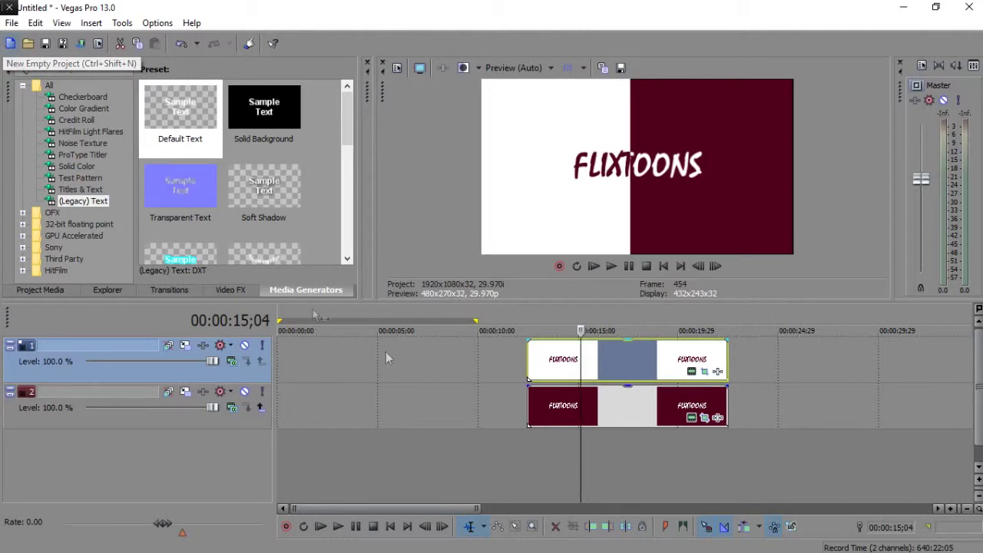
Zoom out and drag the loop region to span the two title events, ending near 00:00:19;25
scroll(346, 326, "down", 3)
scroll(350, 327, "down", 2)
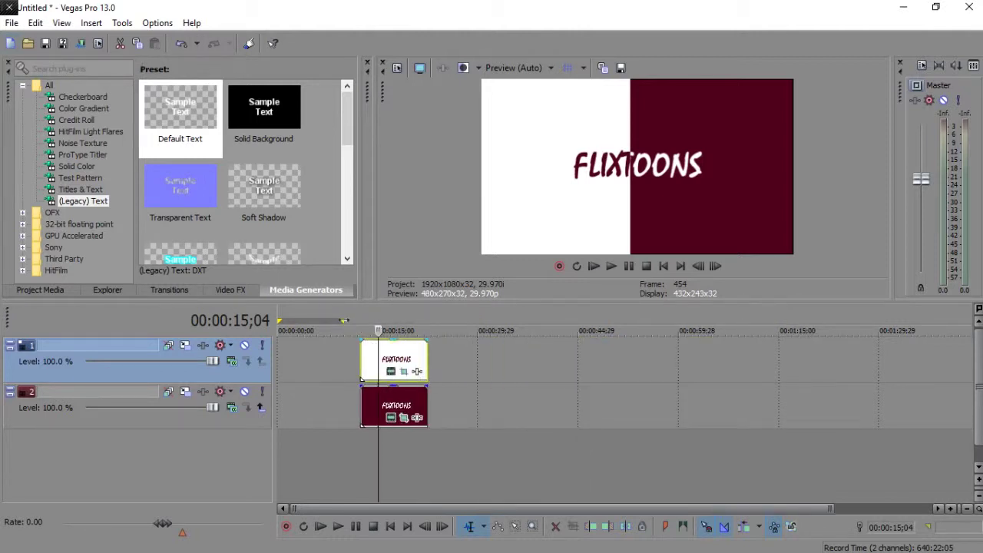
left_click_drag(342, 322, 405, 320)
left_click(278, 320)
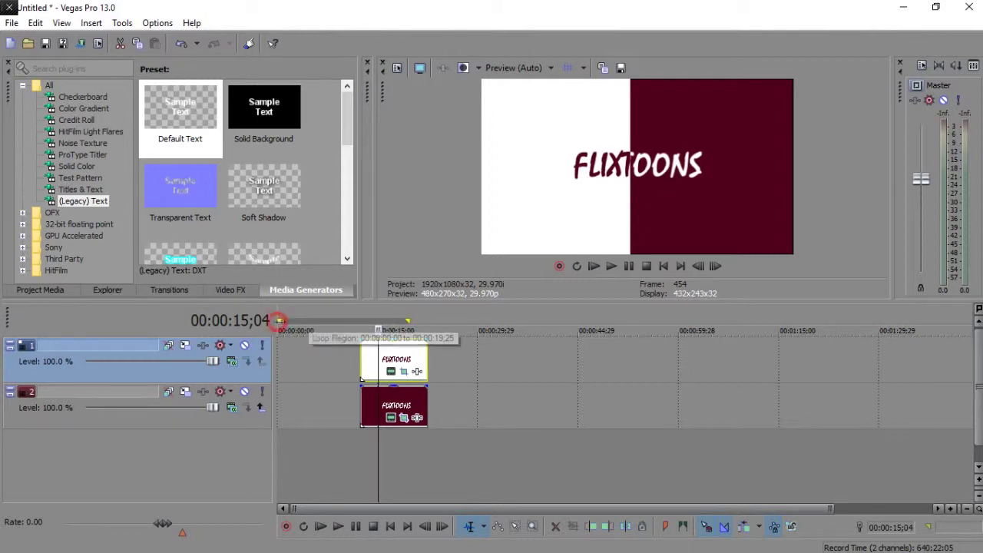
left_click_drag(278, 320, 361, 320)
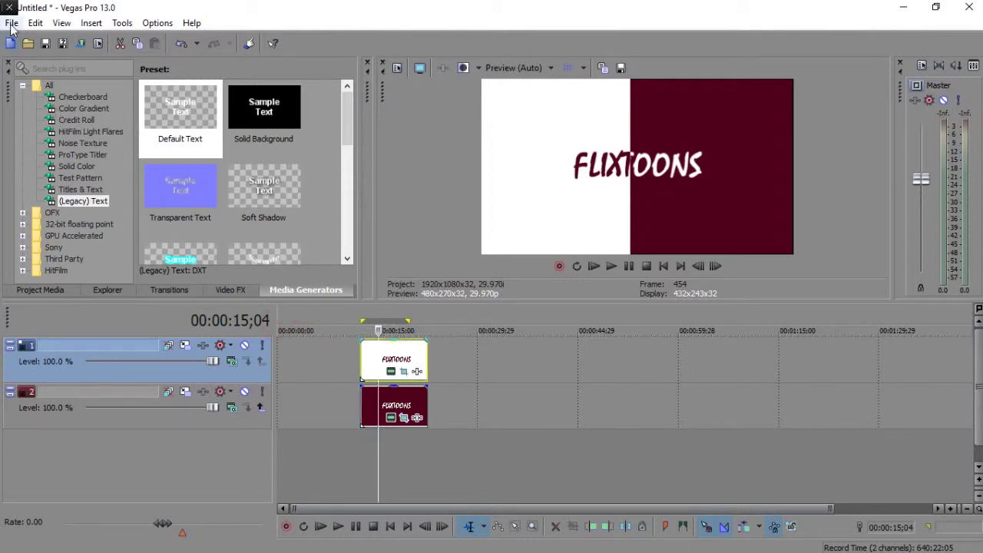
left_click(12, 23)
Render the loop region as MainConcept AVC Internet HD 720p to FLIX.mp4 instead of Untitled.mp4
left_click(54, 132)
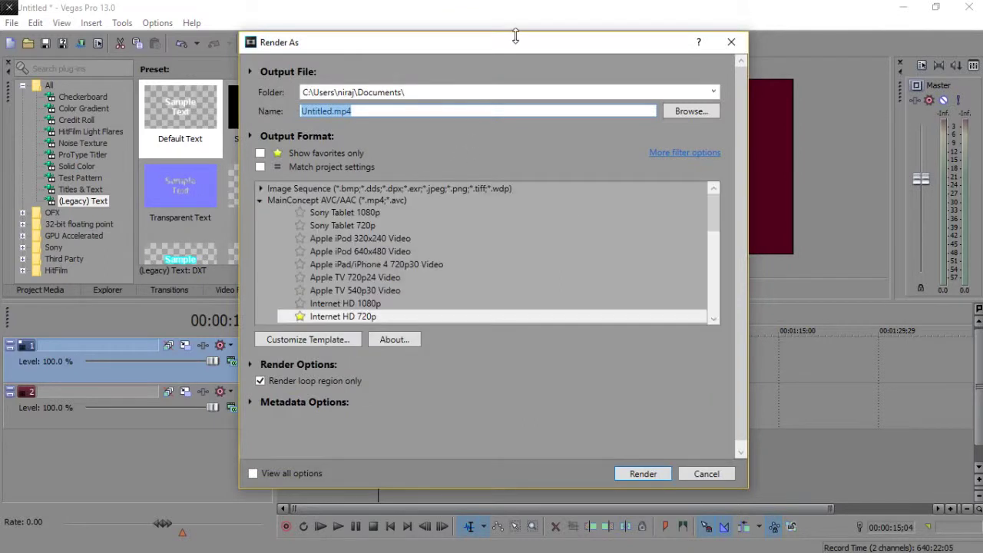
left_click(642, 473)
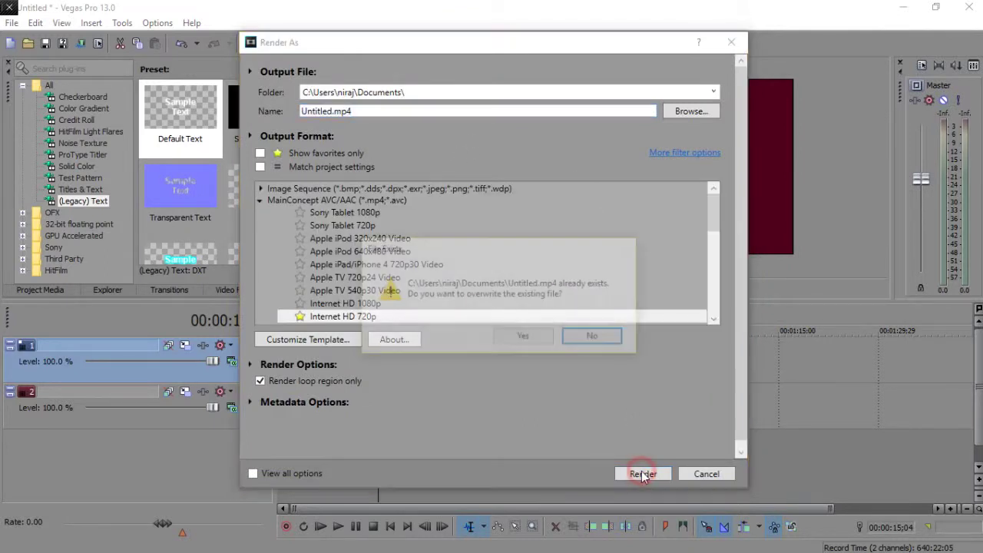
left_click(595, 338)
left_click(333, 111)
double_click(361, 111)
type("FLIX")
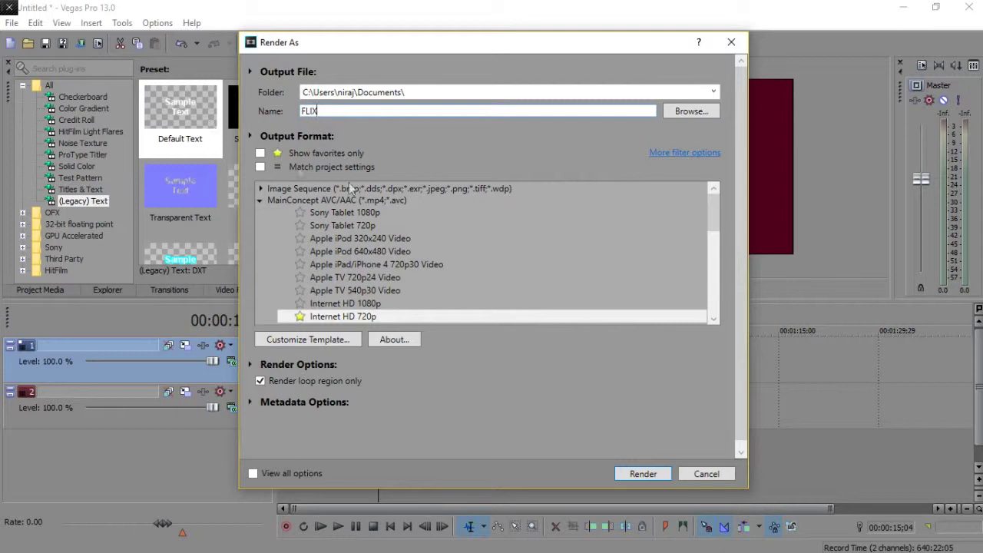
left_click(649, 473)
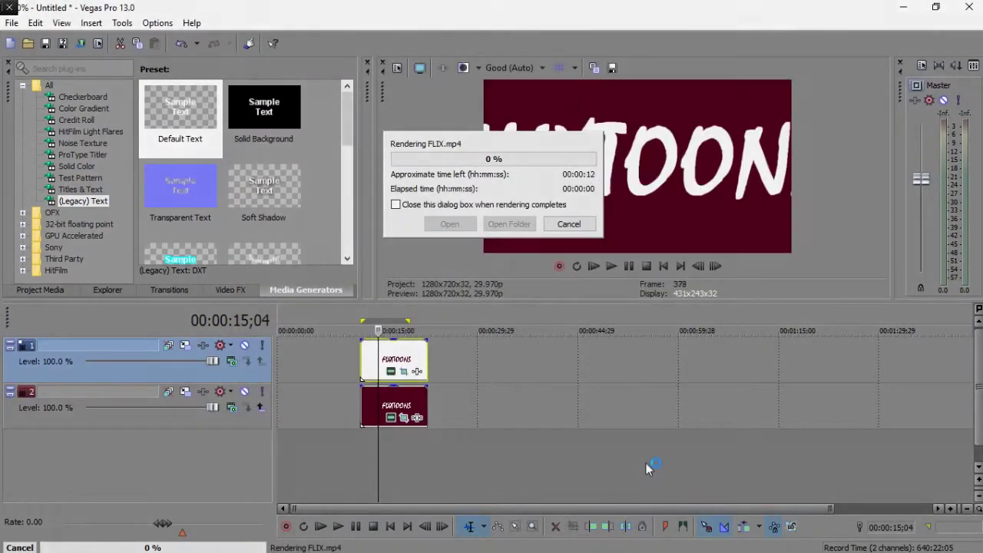